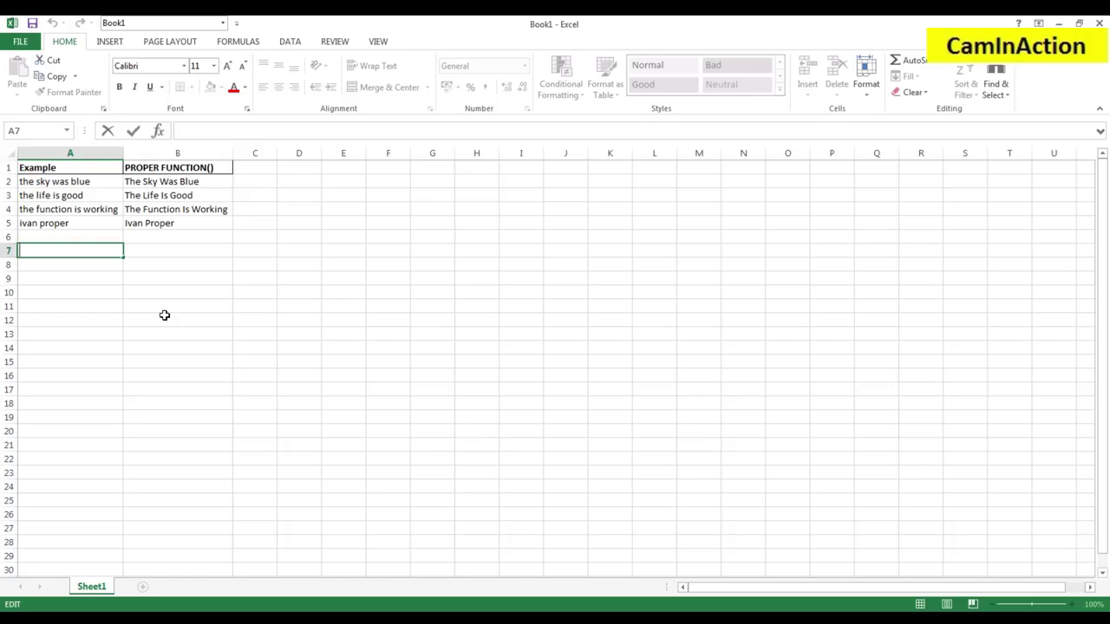
Clear the contents of cells B2:B8 below the PROPER FUNCTION() heading
drag(156, 260, 148, 183)
key(Delete)
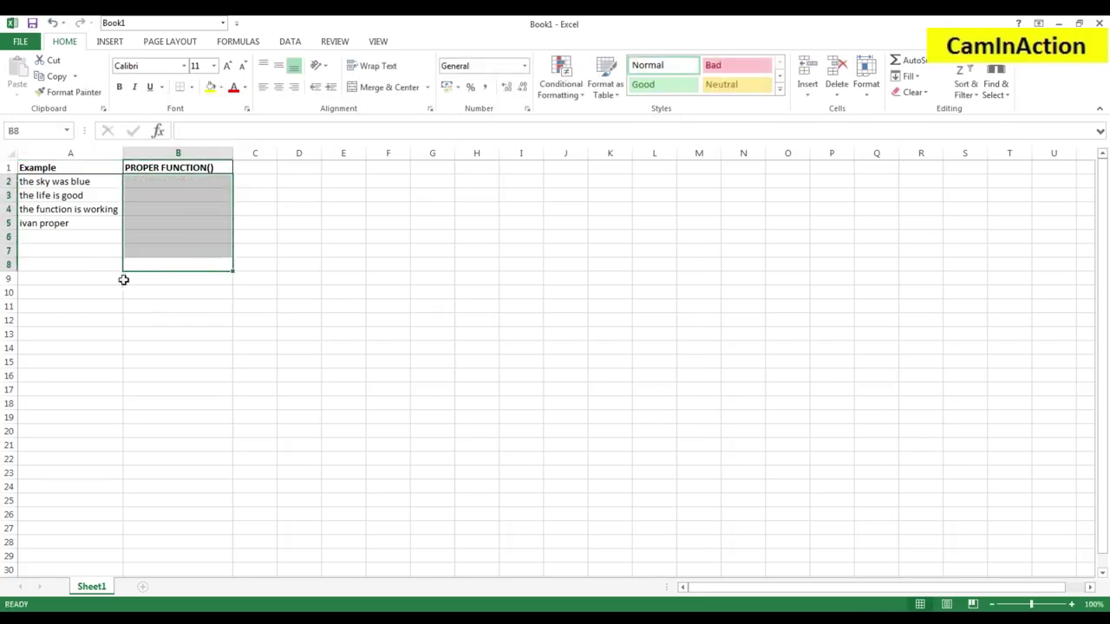
click(77, 359)
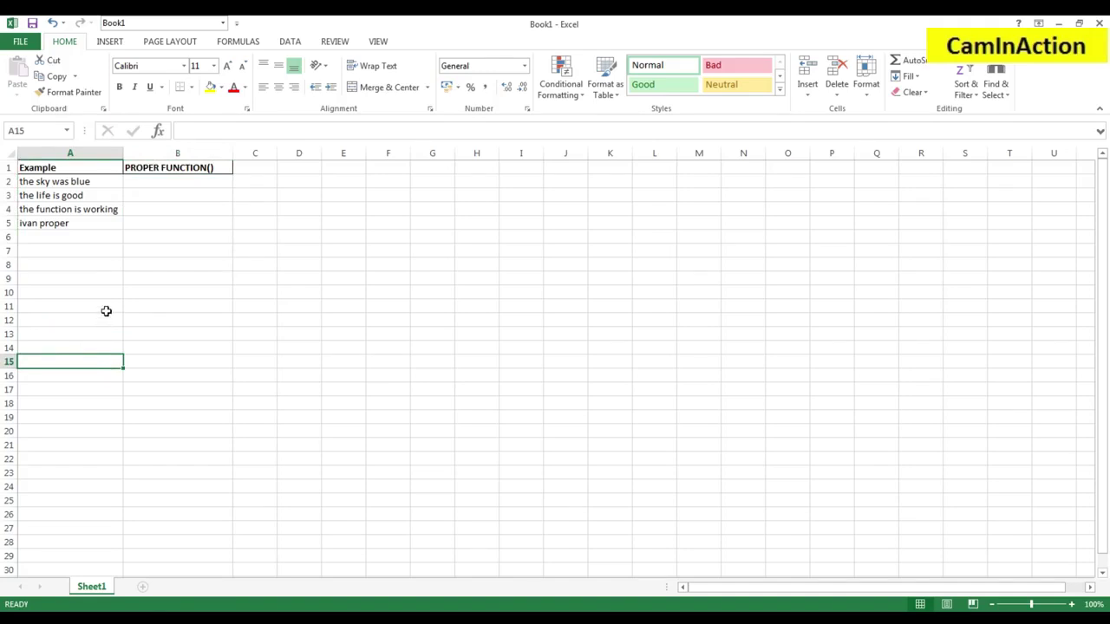
Examine the lowercase example texts in cells A2 through A5 one by one
click(40, 220)
click(58, 269)
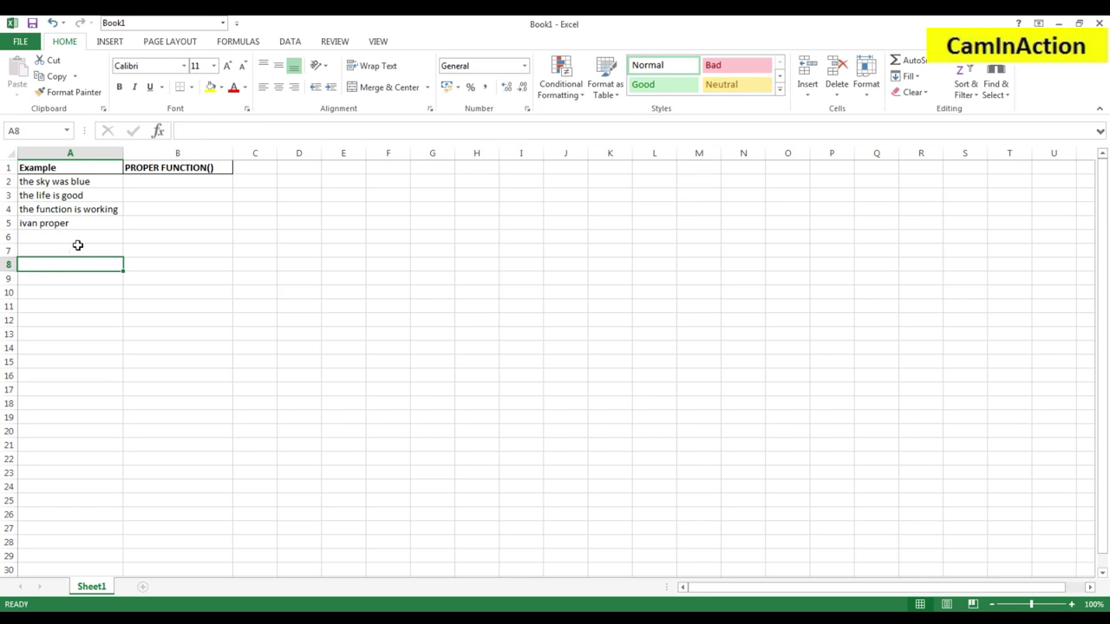
click(43, 223)
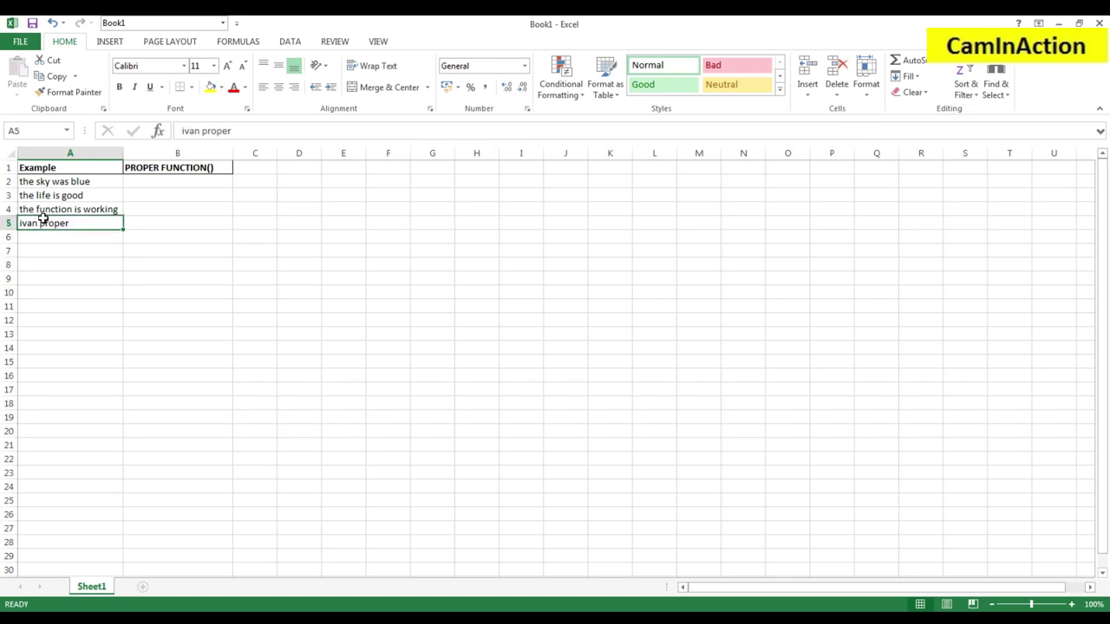
click(44, 210)
click(43, 196)
click(44, 181)
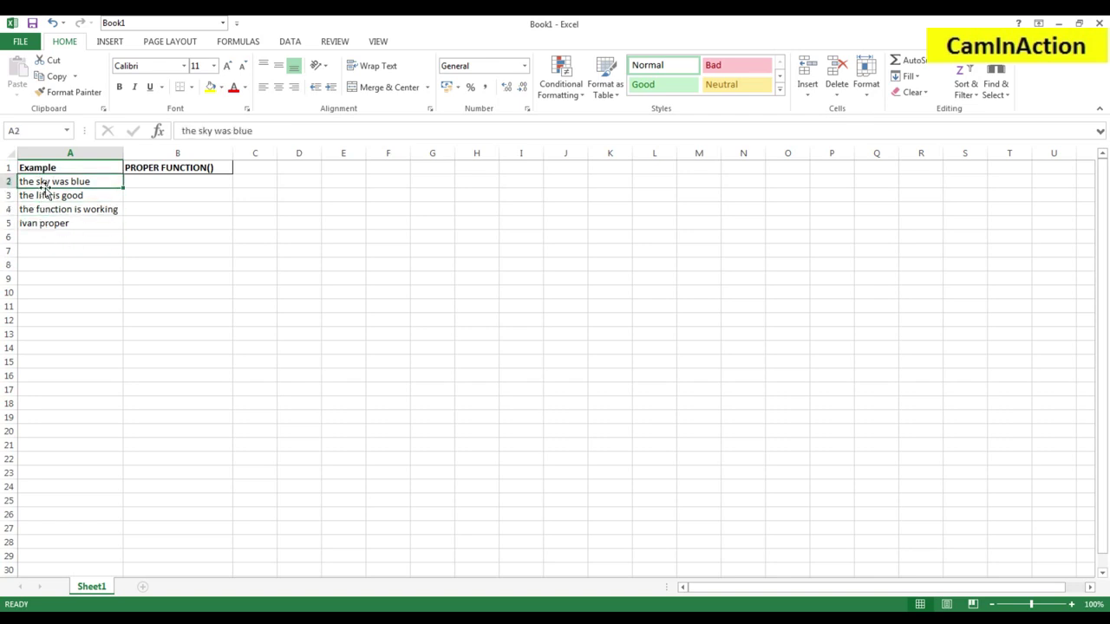
click(42, 194)
click(42, 209)
click(41, 223)
click(45, 263)
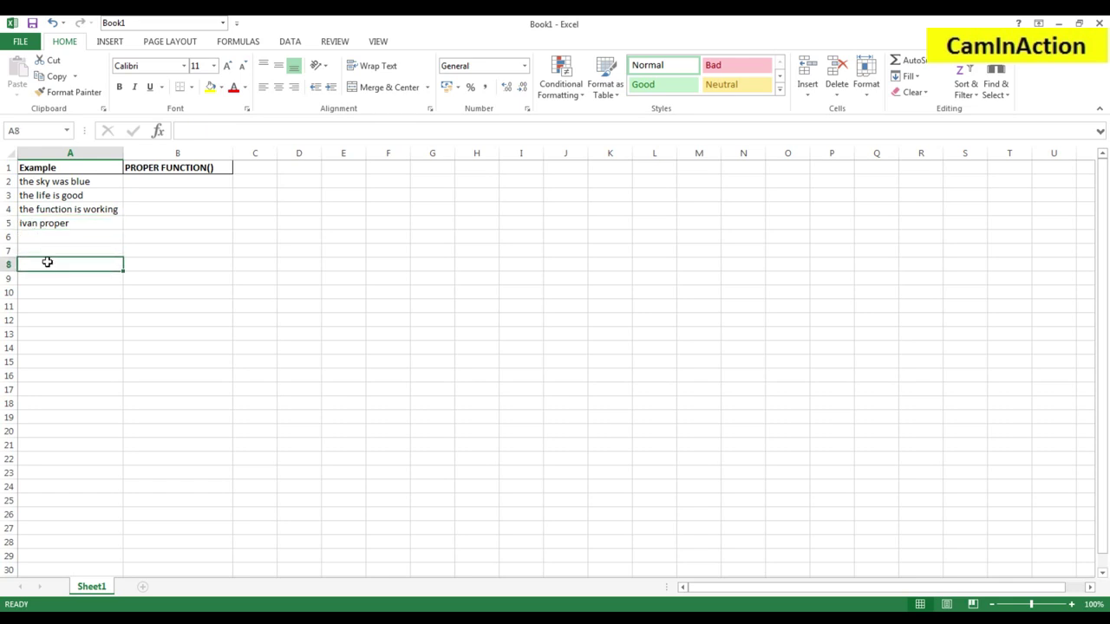
click(42, 183)
click(43, 196)
click(41, 209)
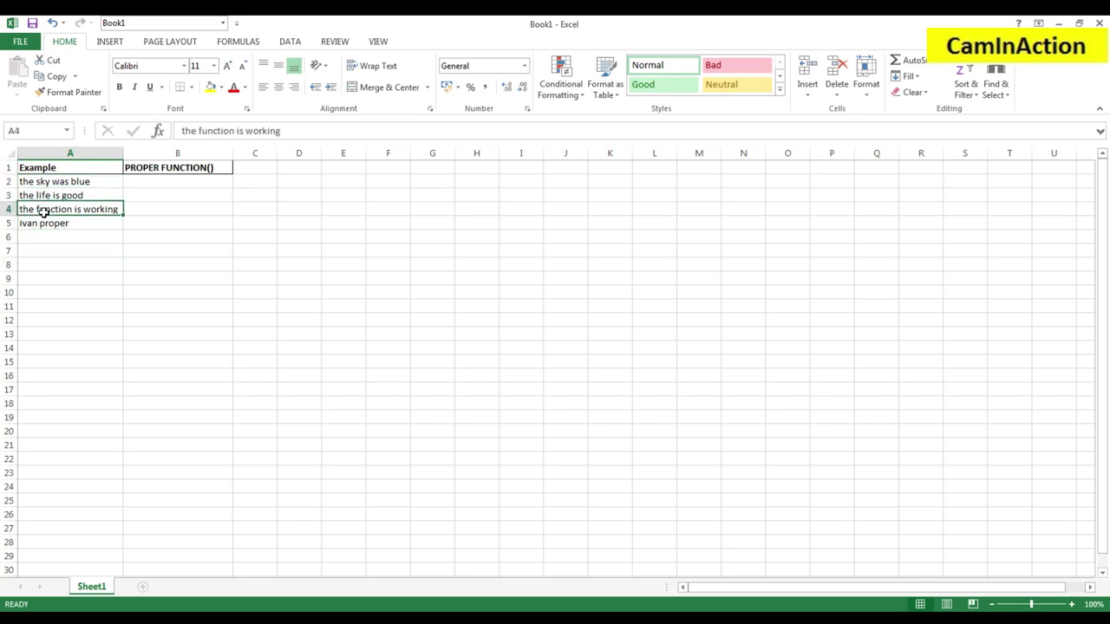
click(40, 224)
click(43, 263)
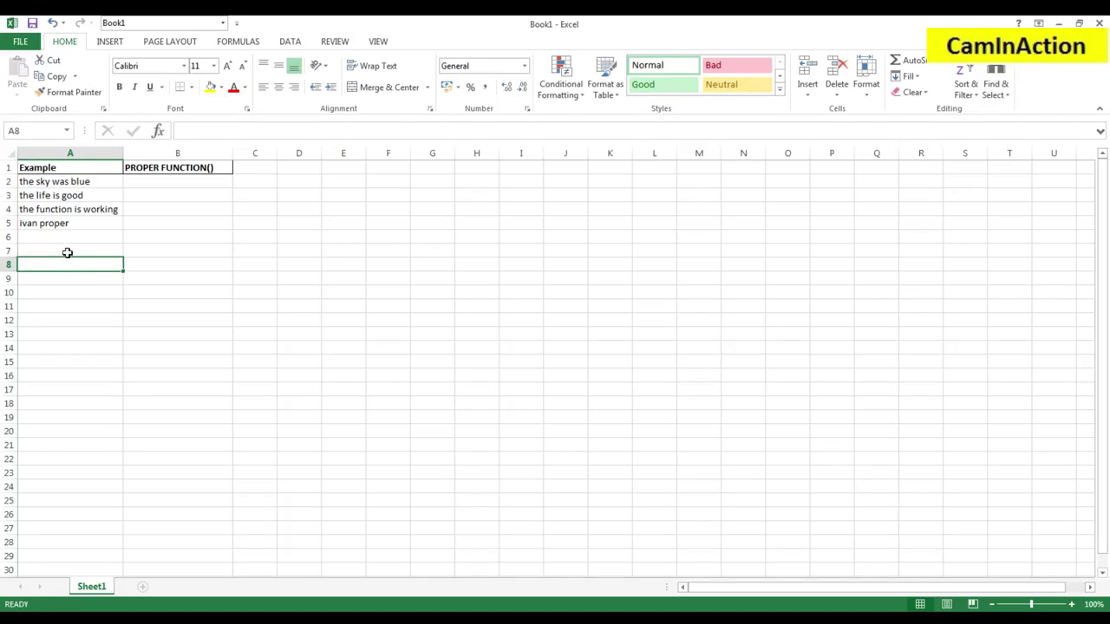
click(61, 219)
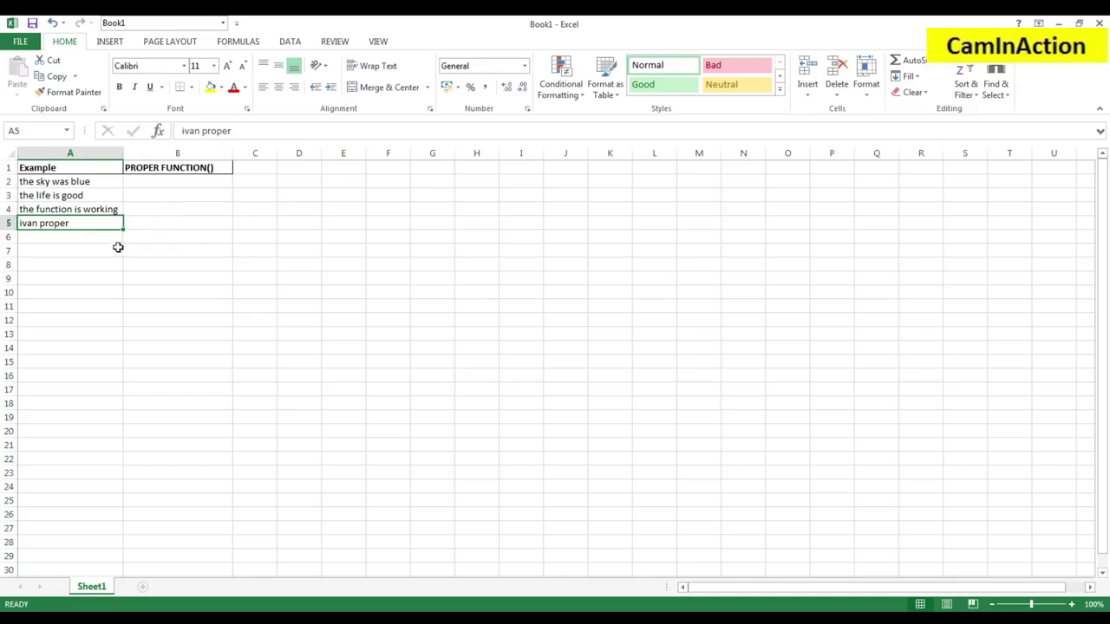
click(70, 251)
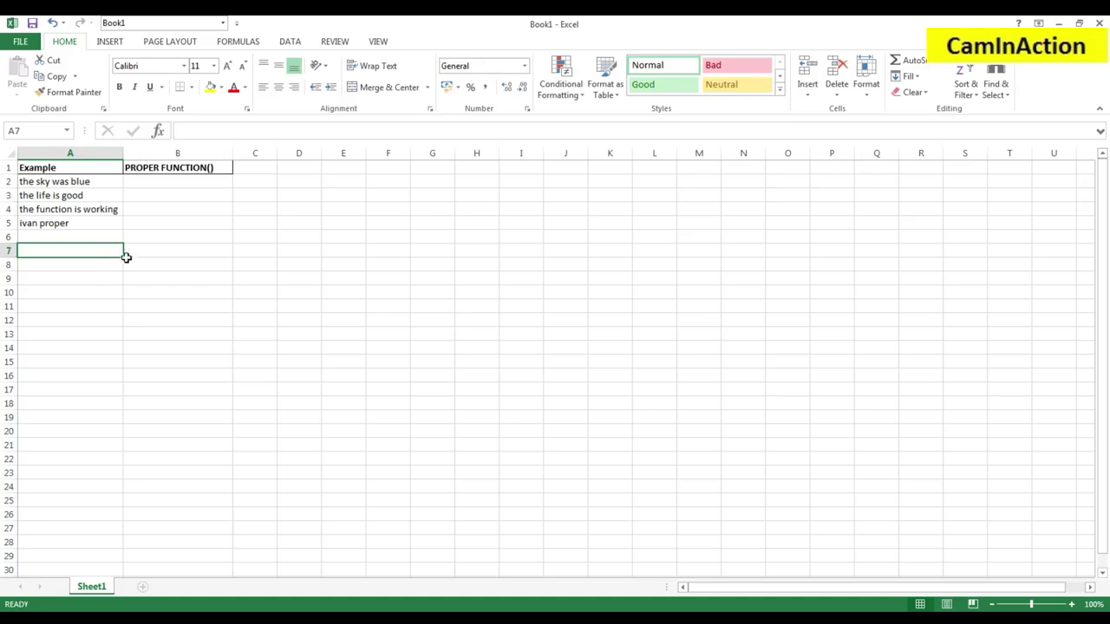
Enter the formula =proper(A2) in cell B2 to convert the first example text to proper case
click(161, 184)
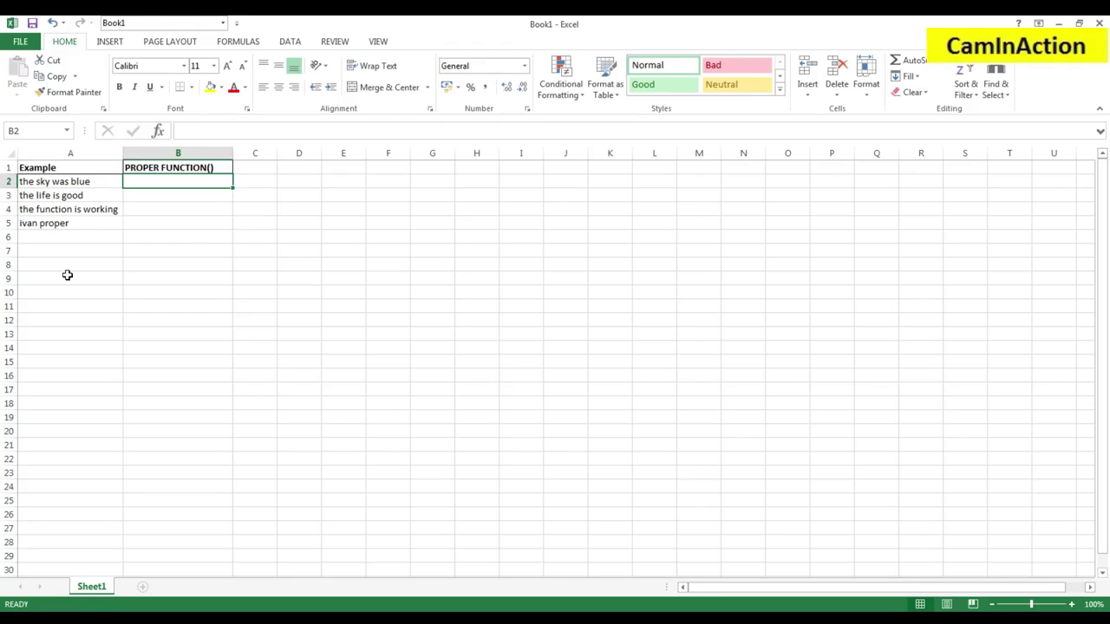
text(=)
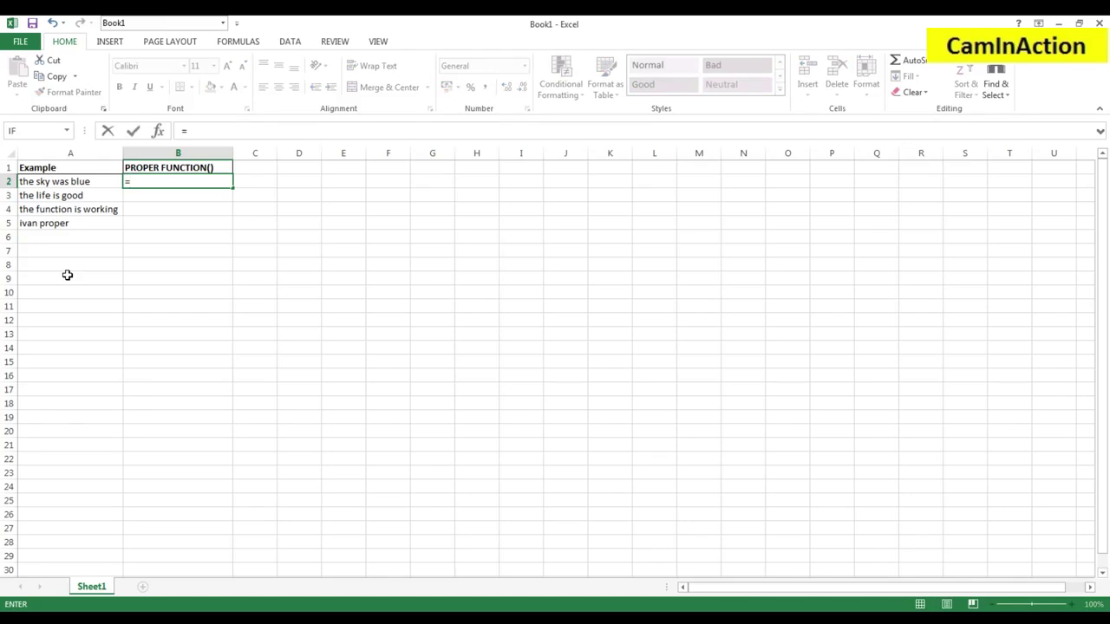
text(proper)
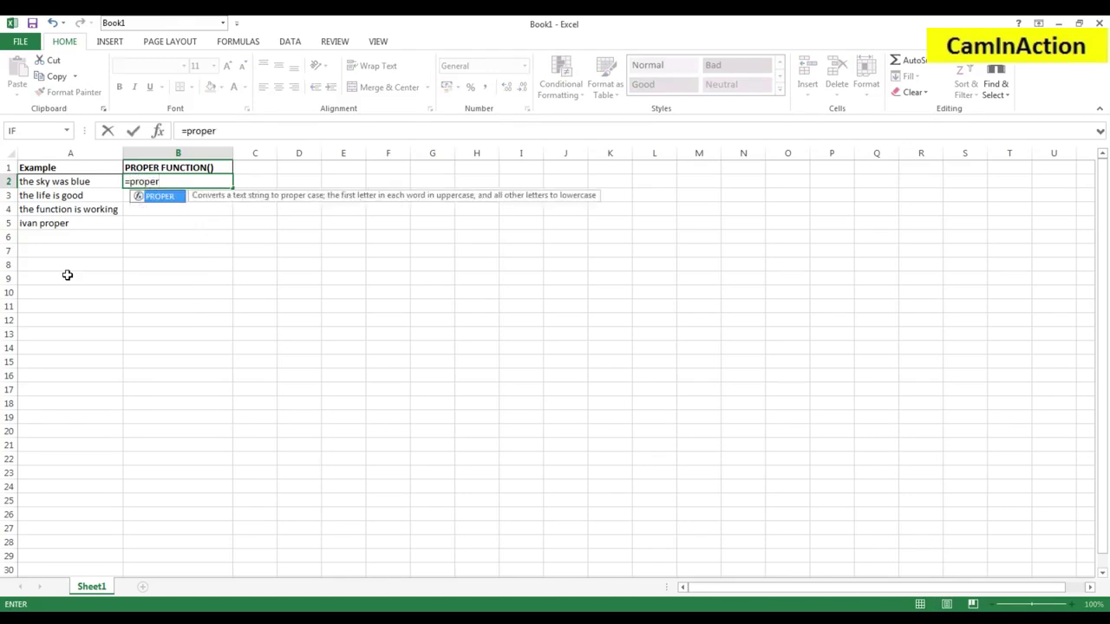
text(()
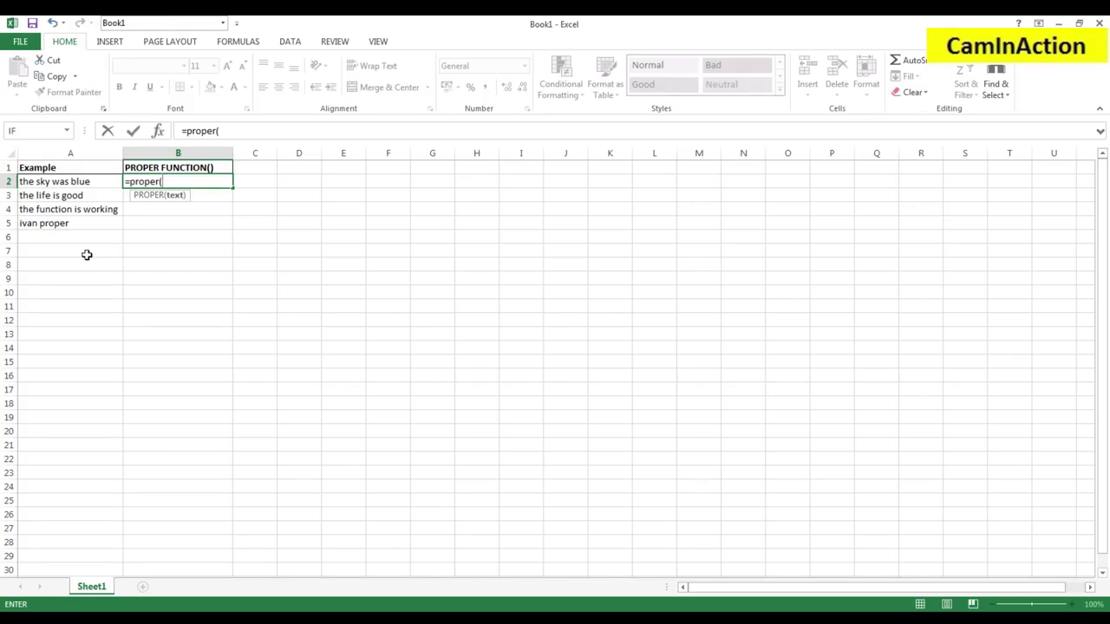
text(A2)
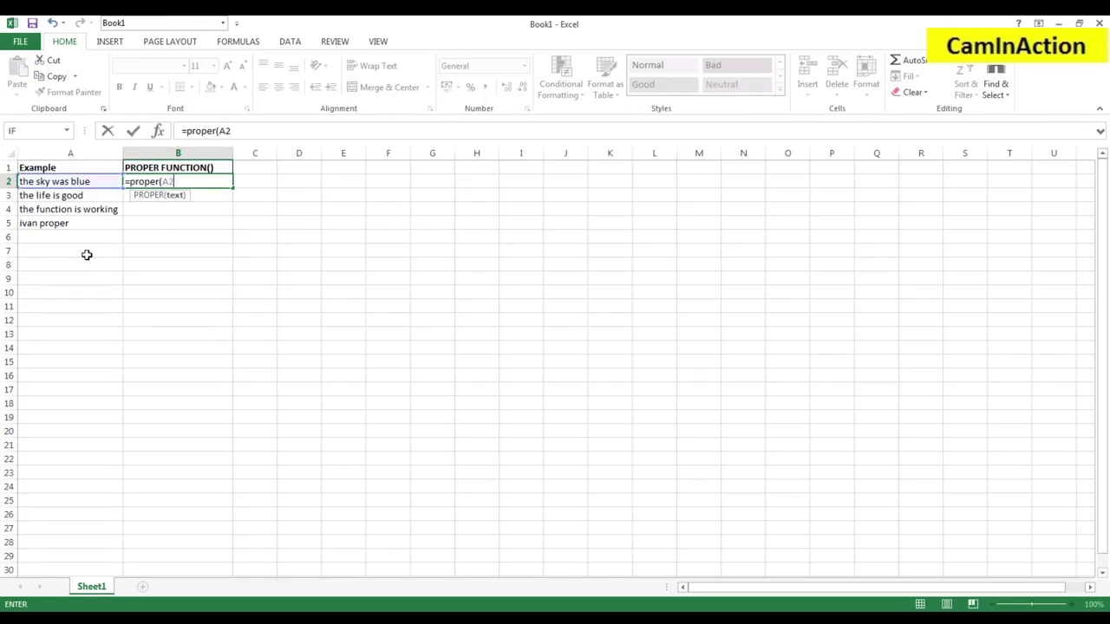
text())
key(Return)
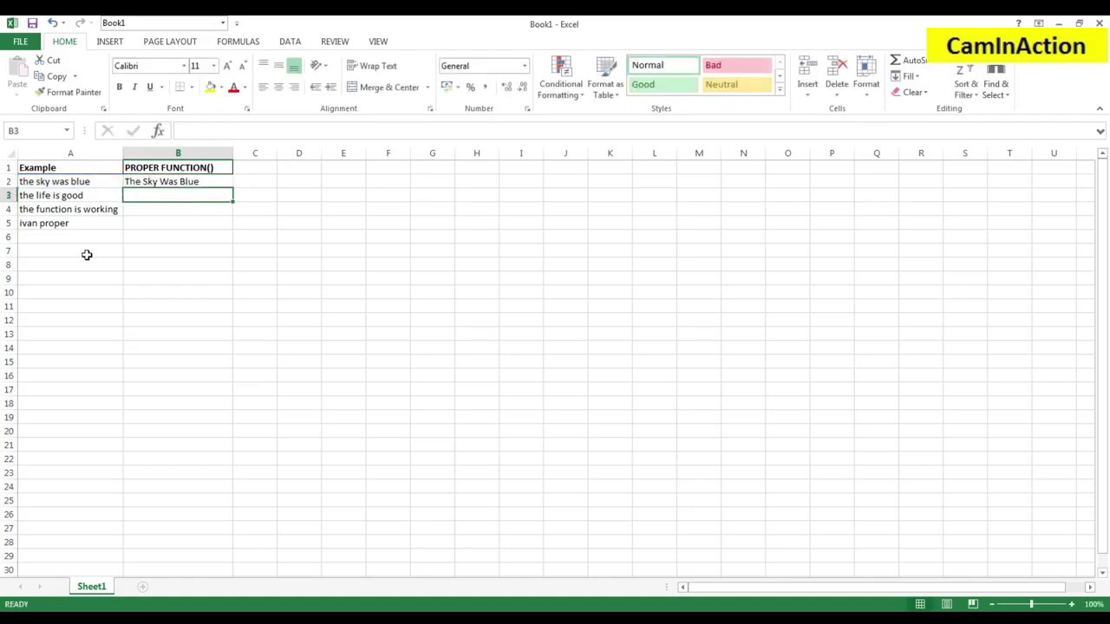
Fill the PROPER formula from B2 down through B5 and compare the last row's original and converted text
click(50, 184)
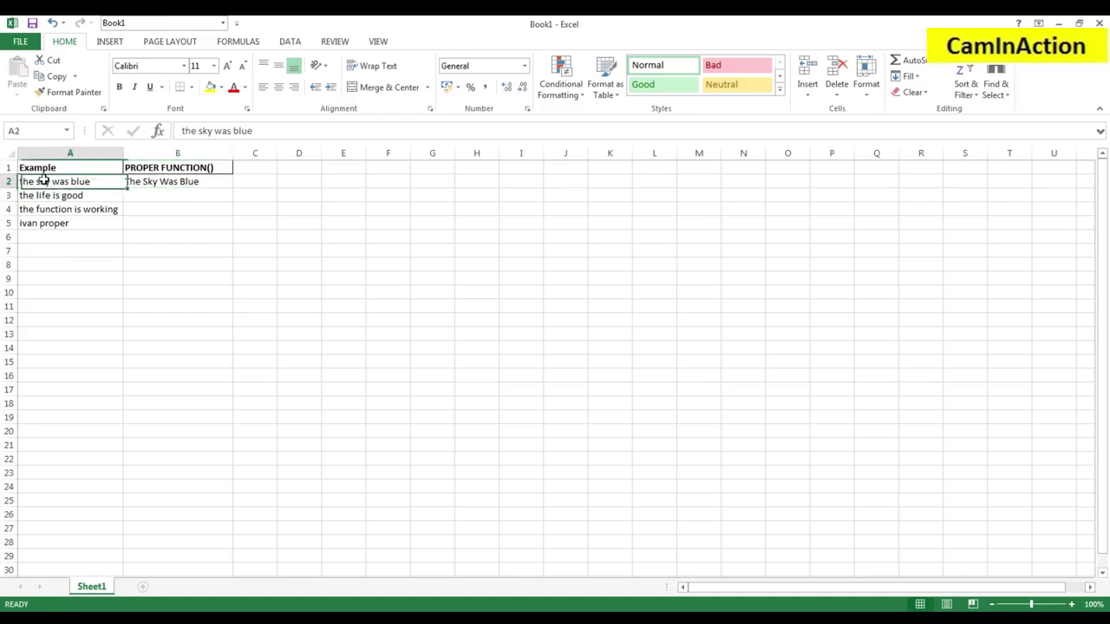
click(147, 184)
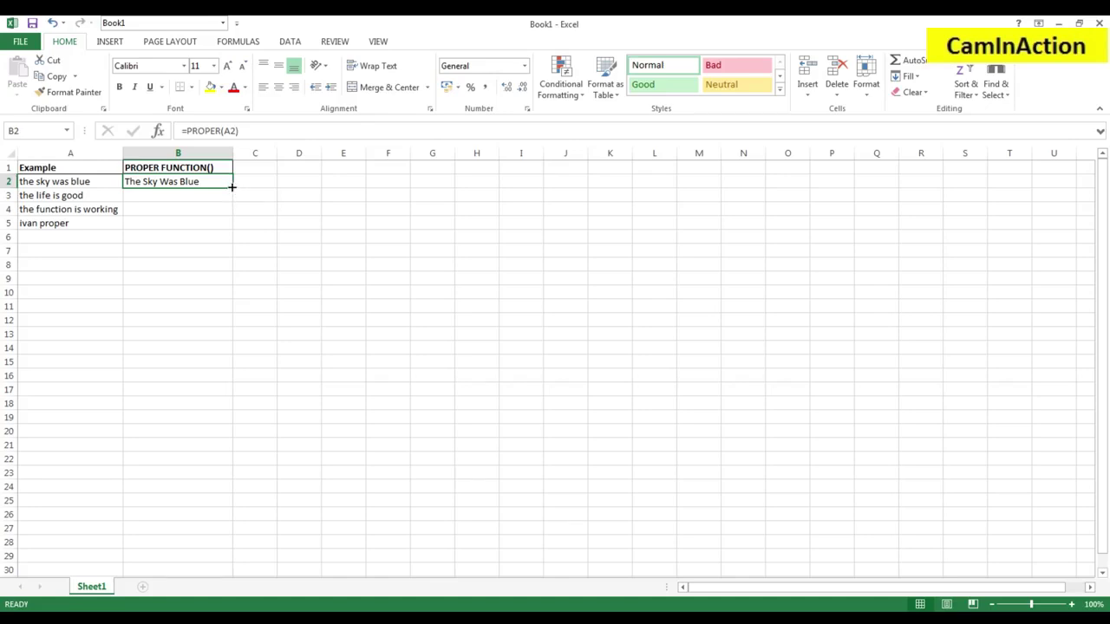
drag(231, 187, 191, 222)
click(171, 252)
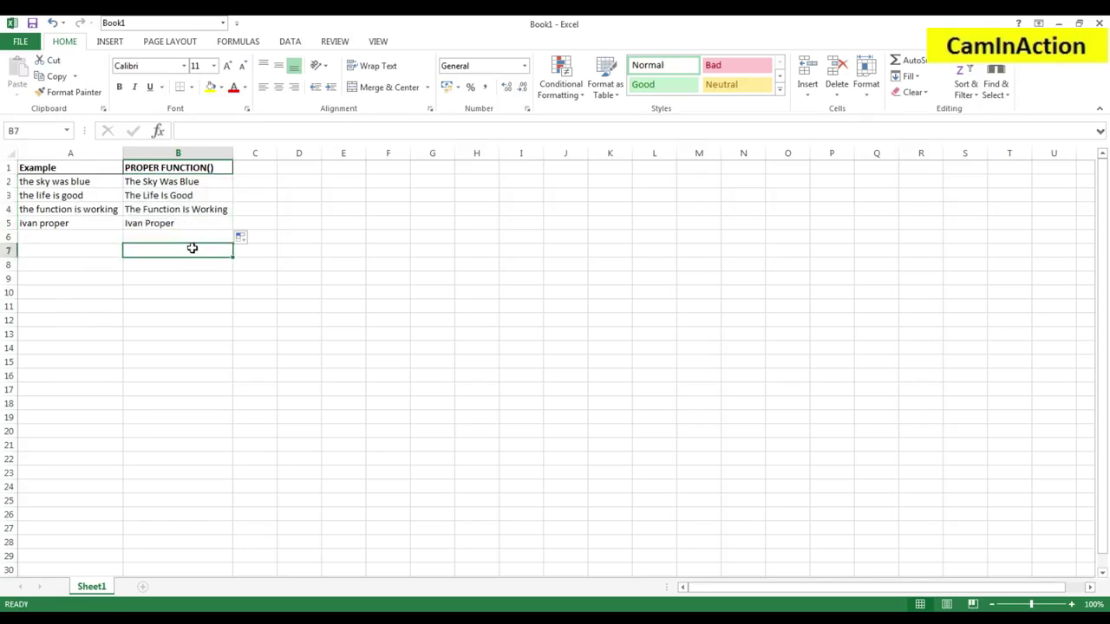
click(67, 222)
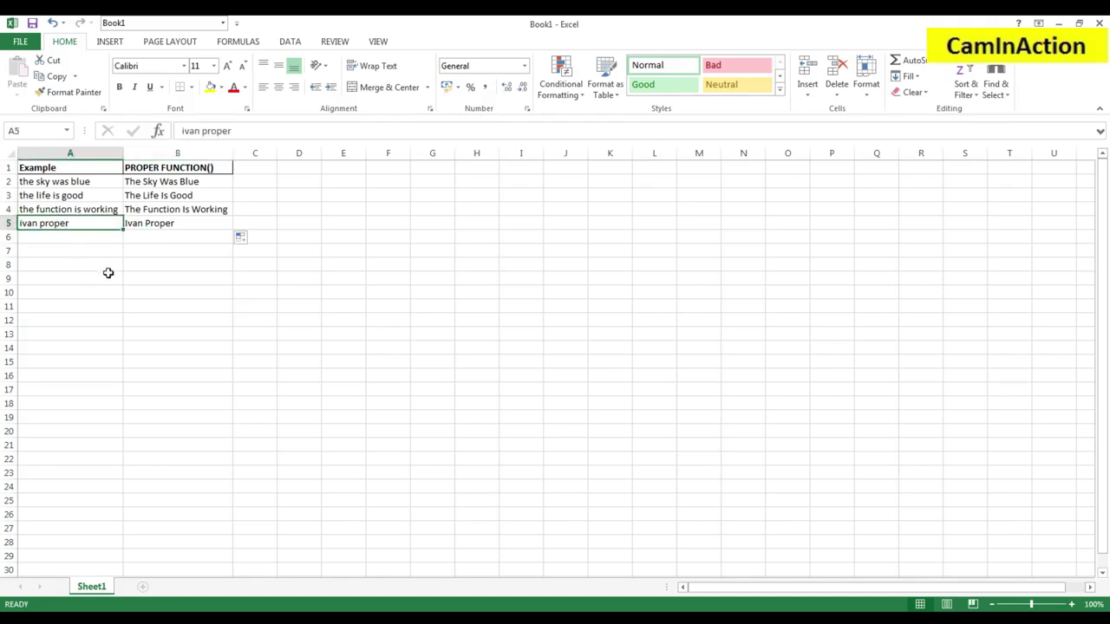
click(161, 228)
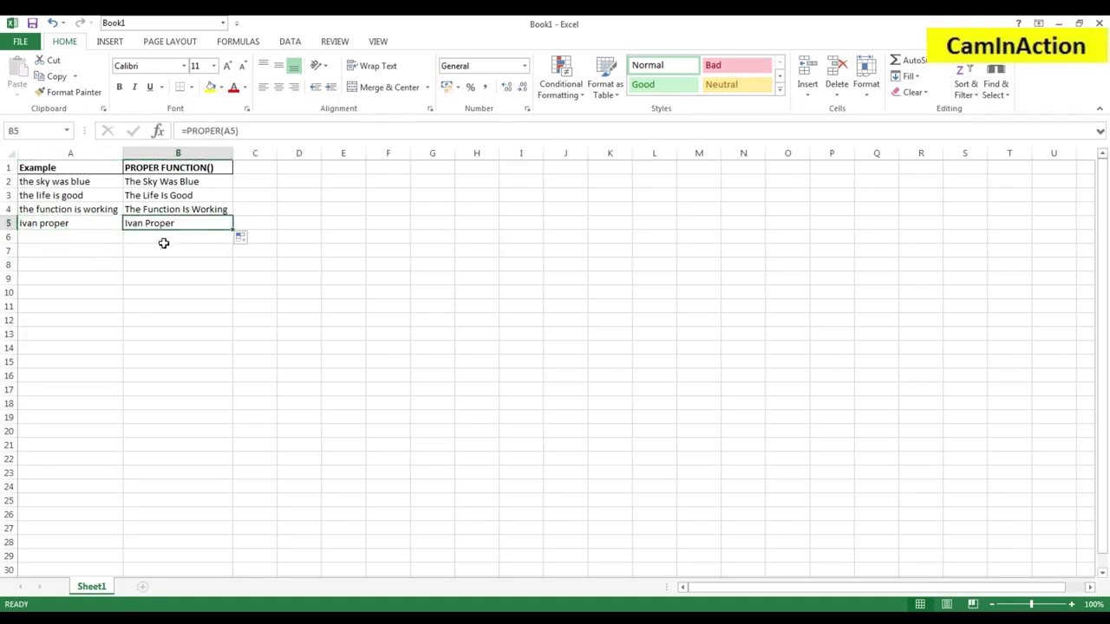